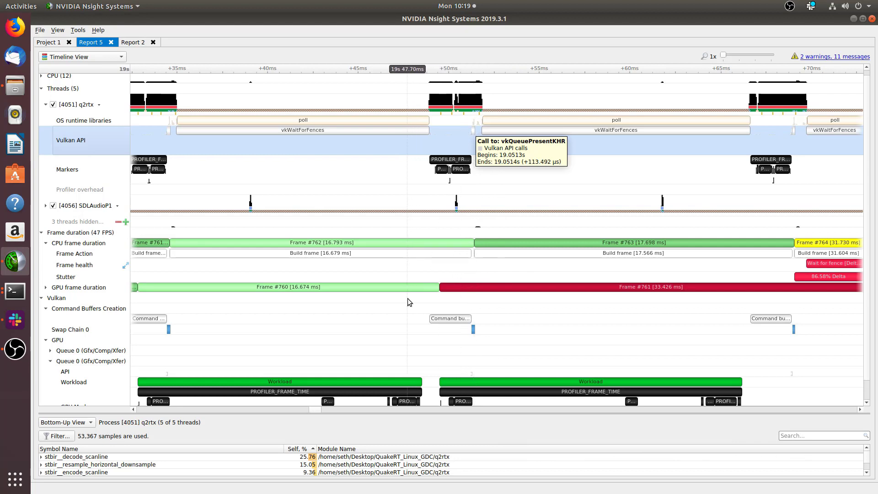
- Fit the timeline to one command buffer block and focus on its debug label Markers row
click(450, 319)
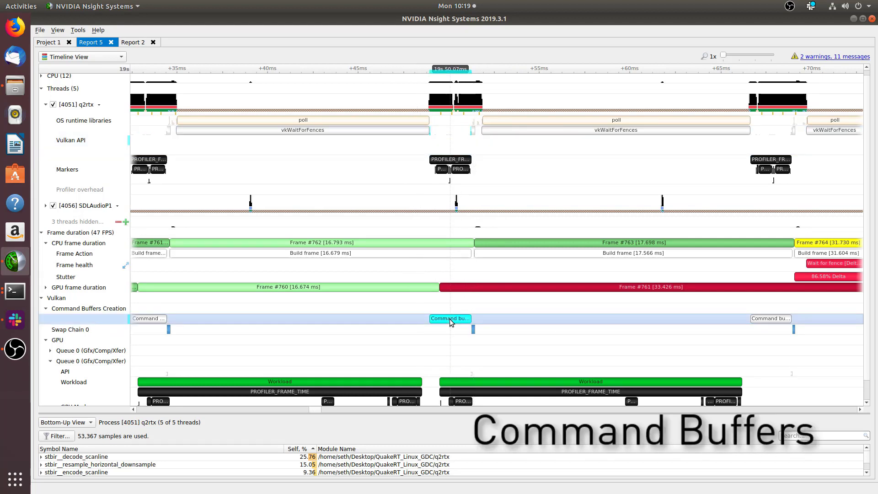
right_click(451, 320)
click(475, 336)
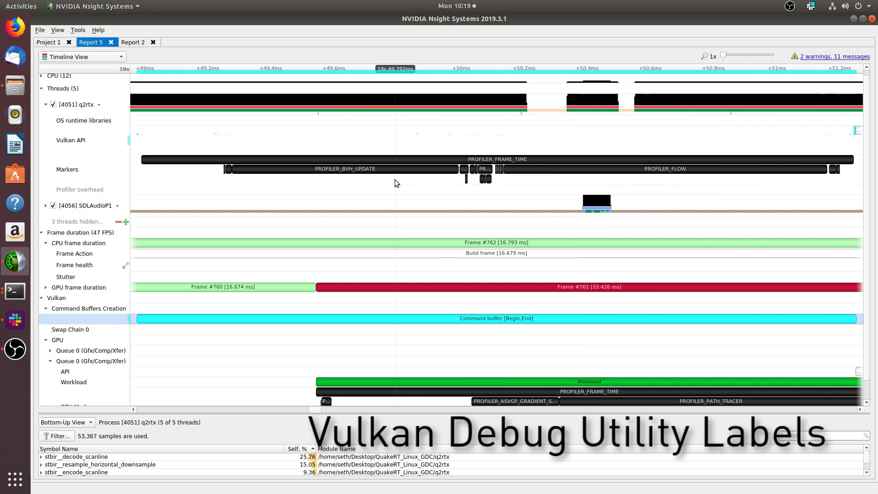
click(395, 183)
scroll(474, 173, up, 2)
scroll(474, 173, up, 2)
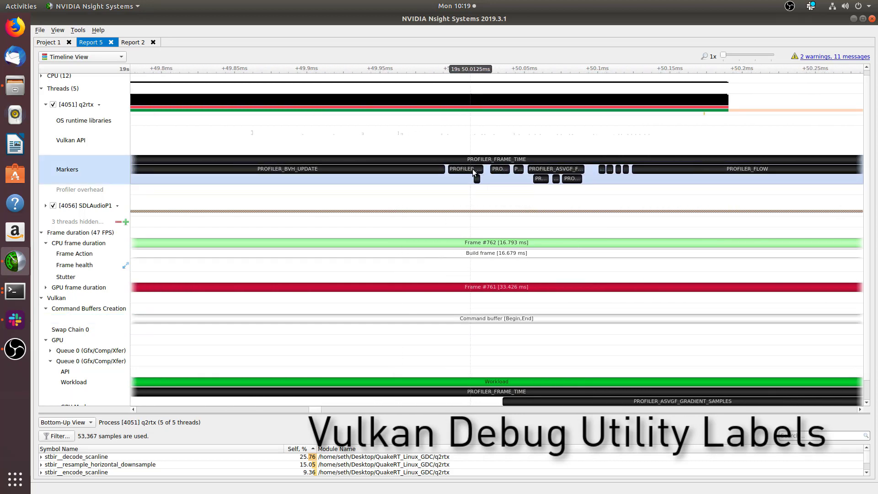
scroll(522, 175, up, 2)
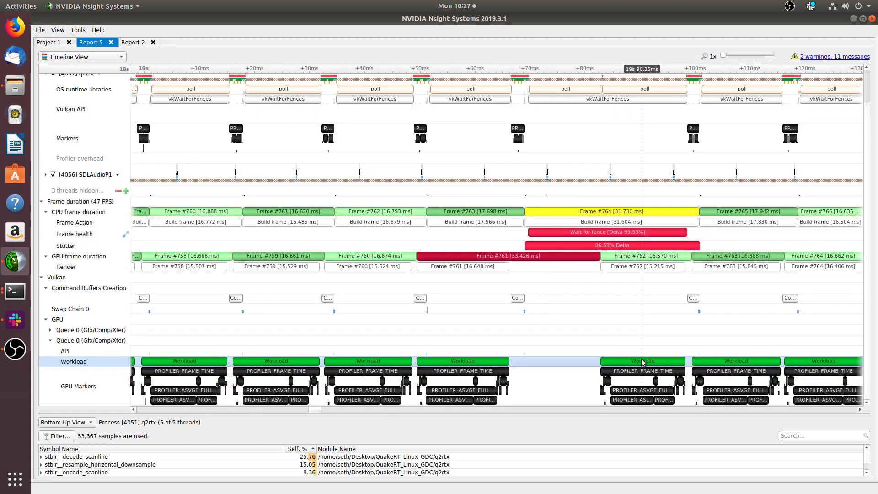
- Select frame #762's Queue 0 workload bar and pan the view toward earlier times
click(642, 362)
scroll(649, 353, up, 2)
scroll(653, 350, up, 1)
scroll(651, 351, up, 1)
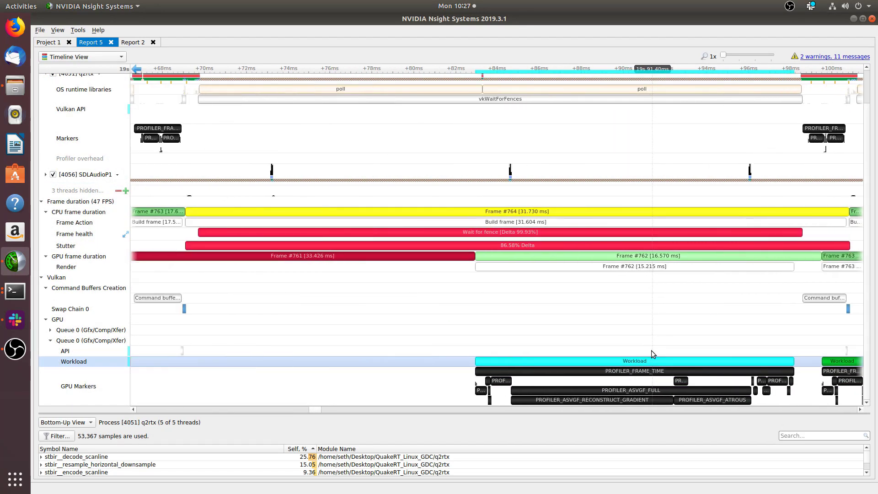
scroll(651, 350, up, 1)
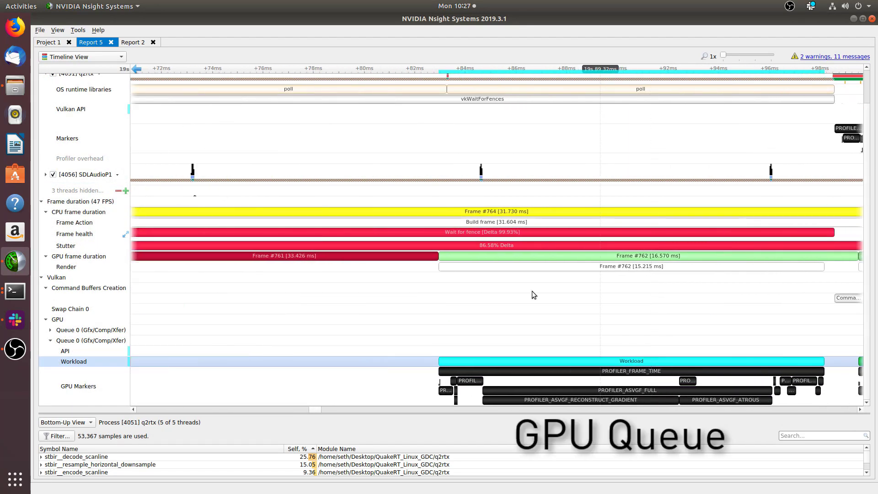
click(136, 70)
mouse_move(632, 362)
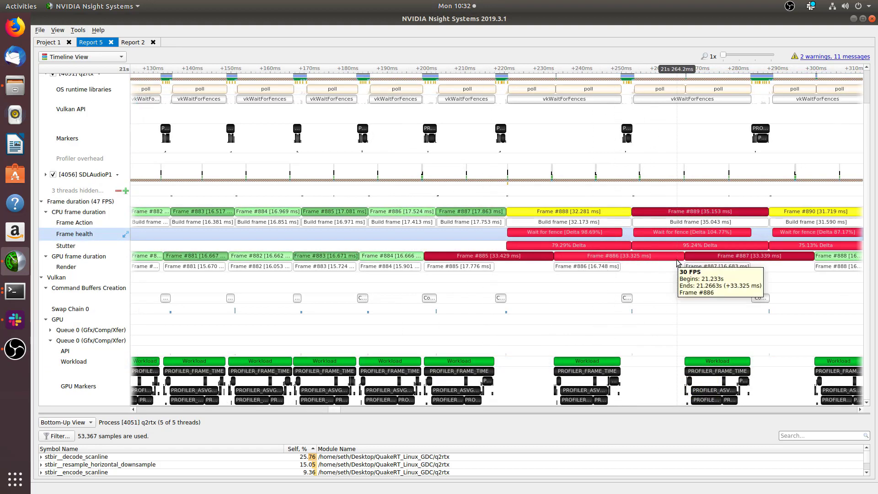
ctrl+scroll(677, 263, up, 2)
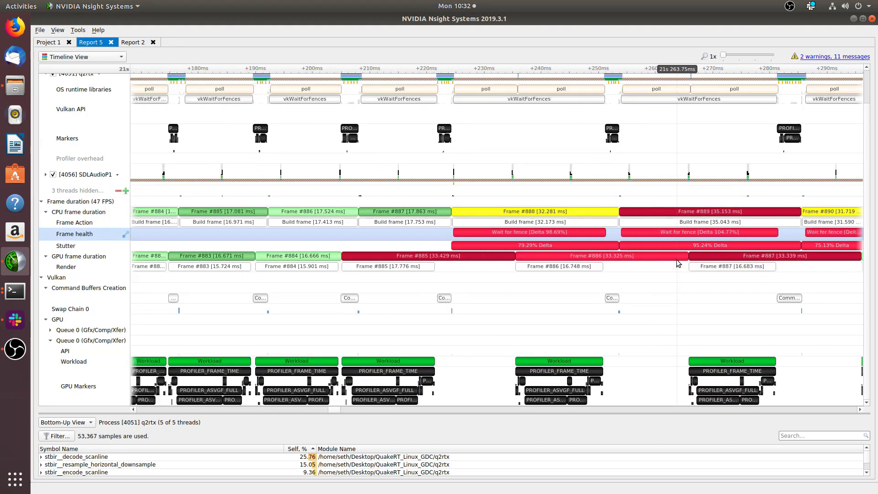
ctrl+scroll(663, 259, up, 1)
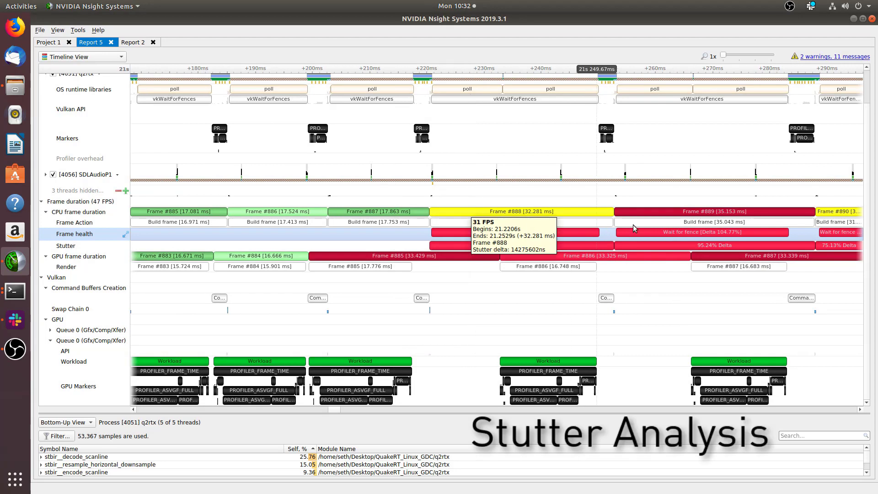
mouse_move(710, 211)
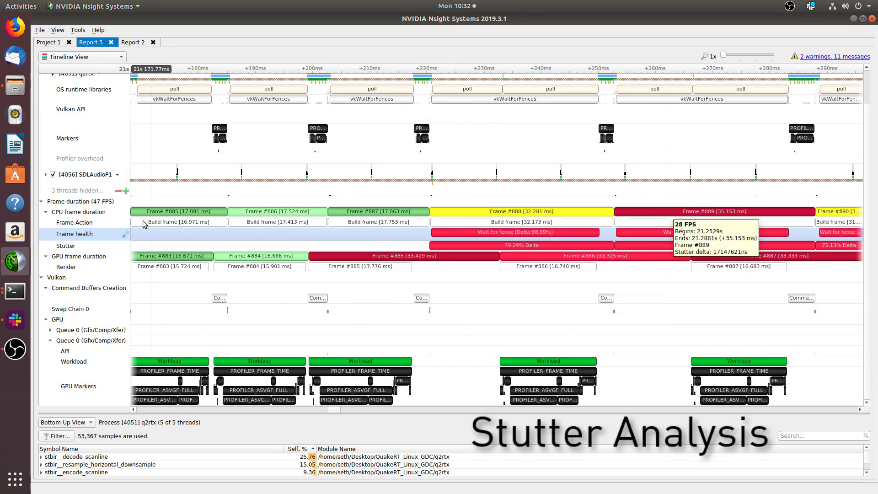
- Select the Stutter row for frames 885–890 to inspect slow-frame stutter details
click(81, 249)
mouse_move(470, 246)
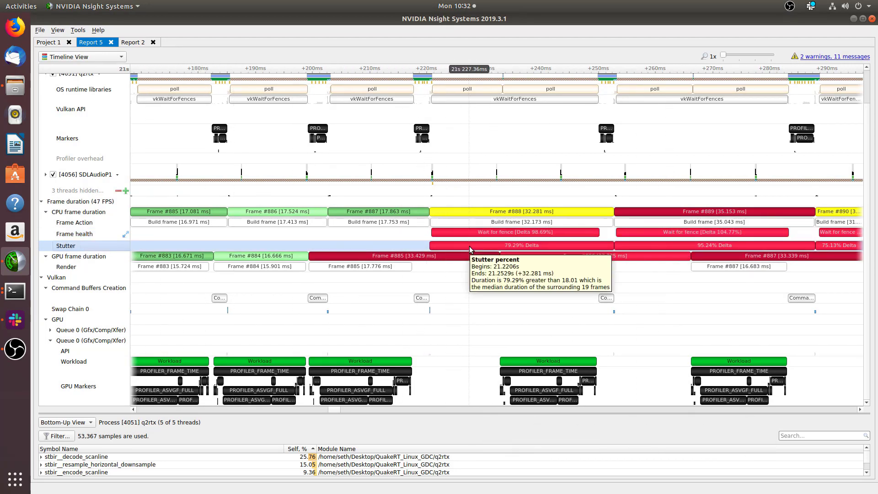